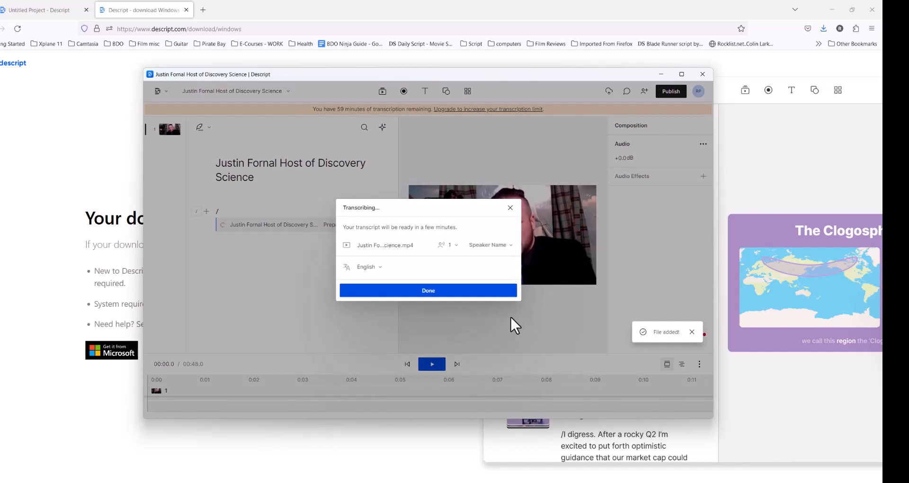
Accept the transcription of the video as English with one speaker, and preview the transcribed video from the first "There's"
left_click(433, 291)
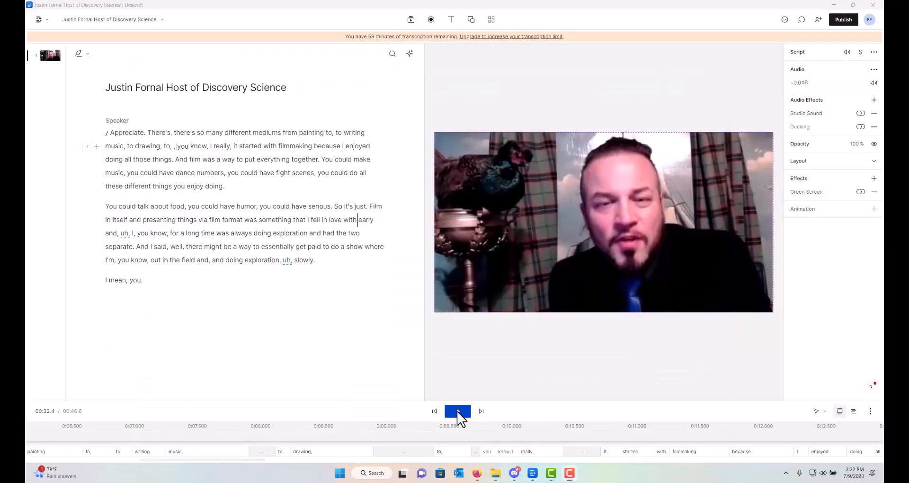
left_click(456, 411)
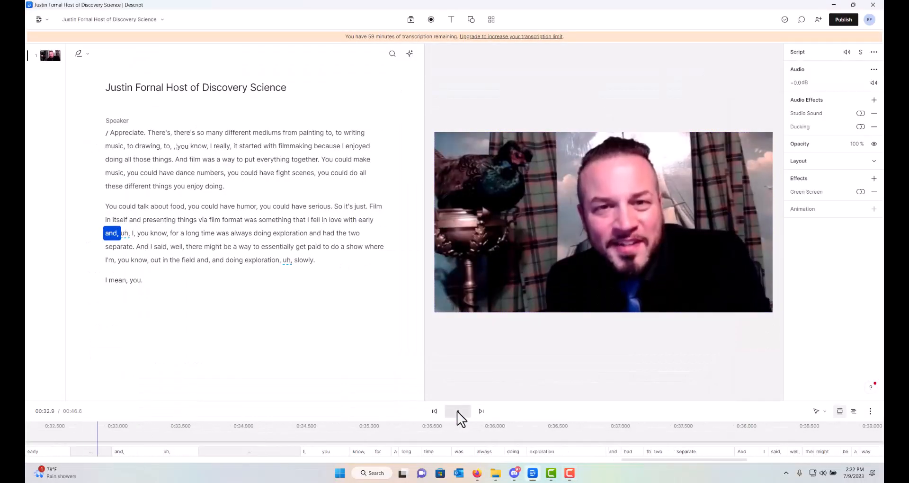
double_click(158, 133)
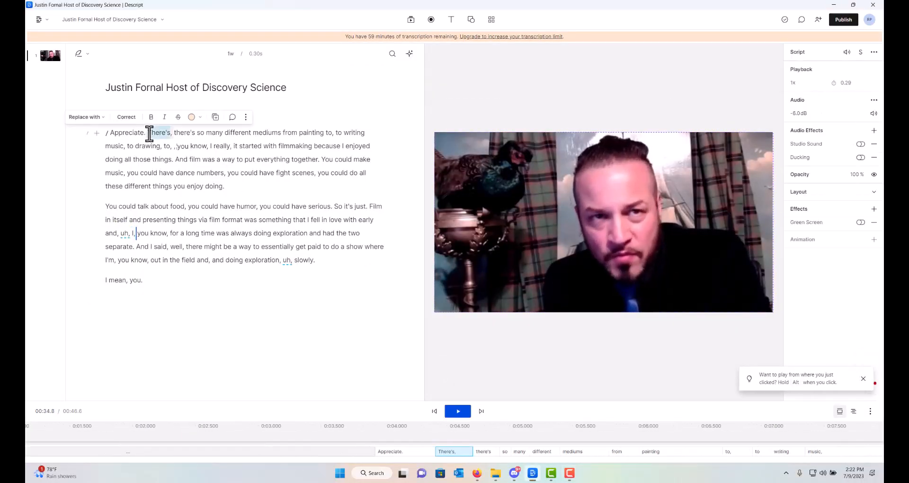
left_click(459, 411)
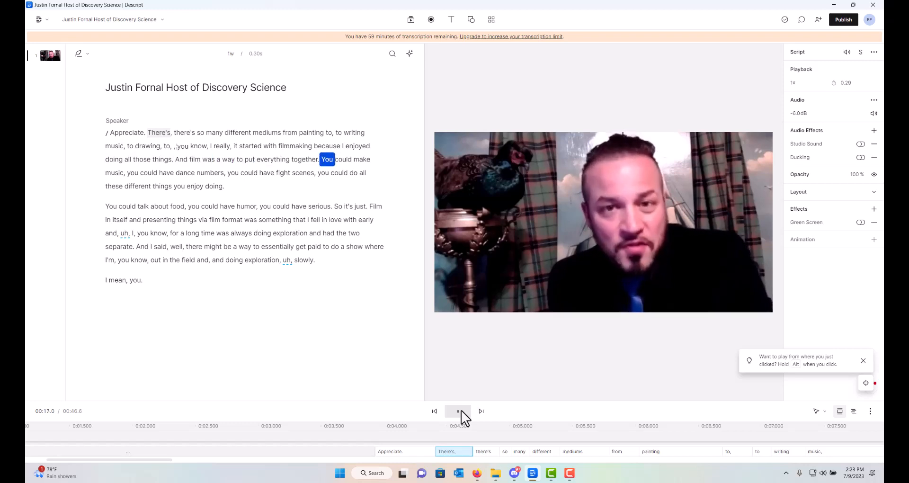
left_click(461, 411)
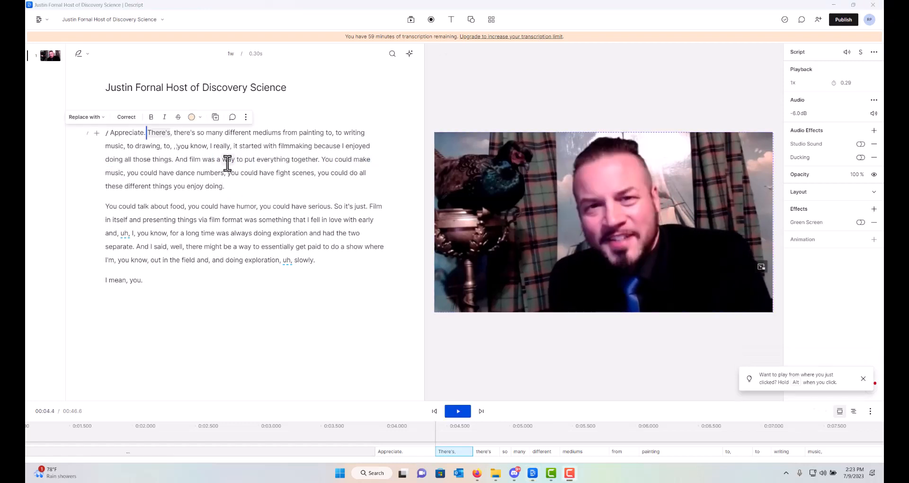
Delete the transcript's opening from "Appreciate" through "I really," and play back the trimmed video from its start
left_click(233, 147)
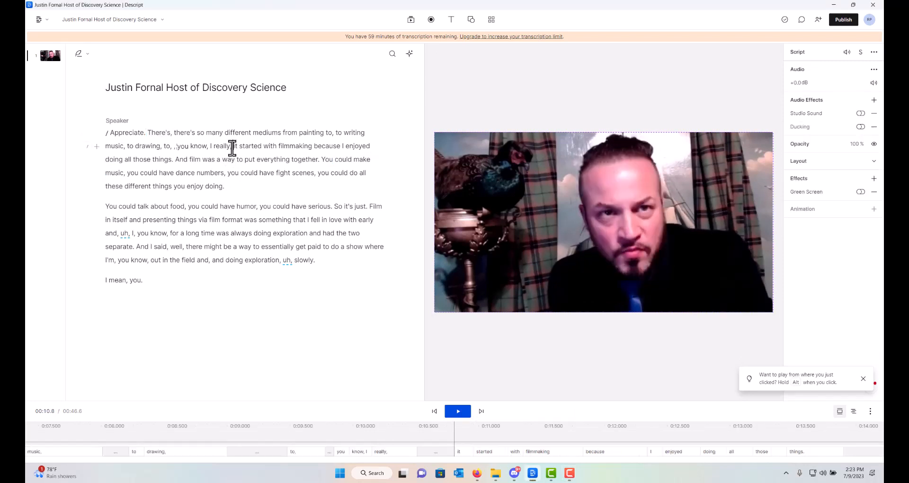
left_click_drag(232, 147, 109, 135)
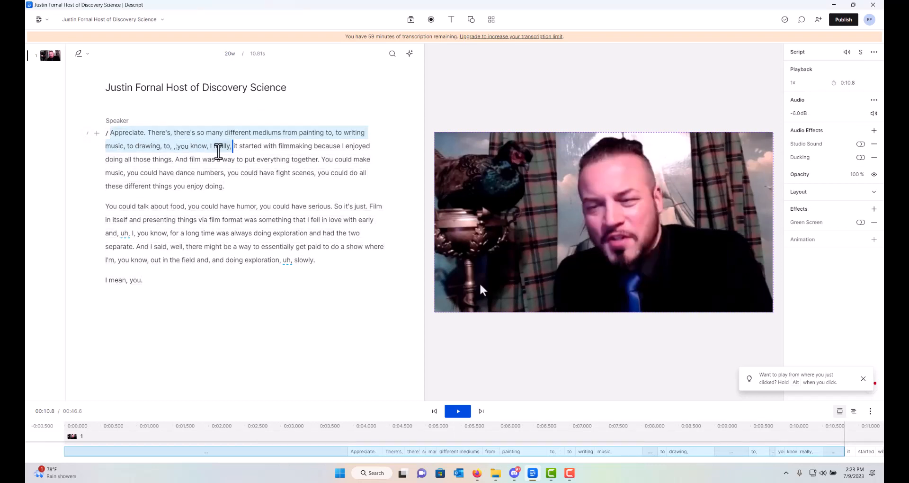
left_click(232, 147)
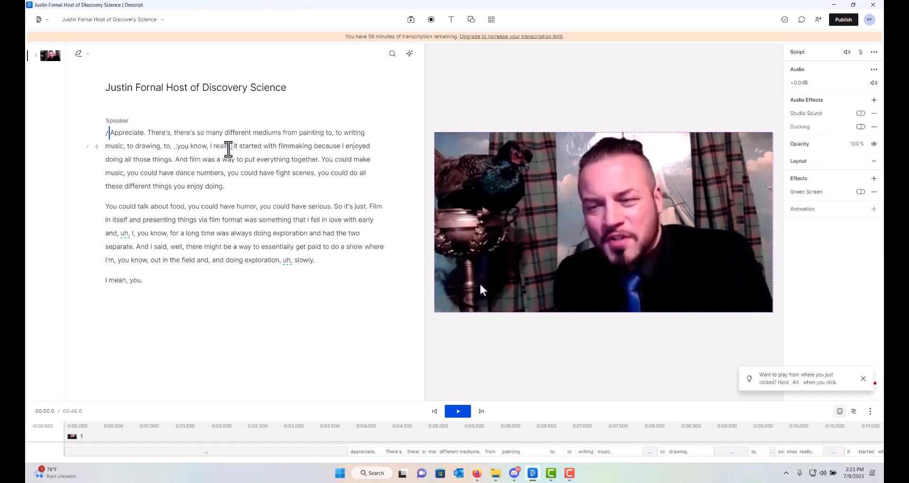
key("BackSpace")
key("BackSpace")
key("BackSpace")
key("BackSpace")
key("BackSpace")
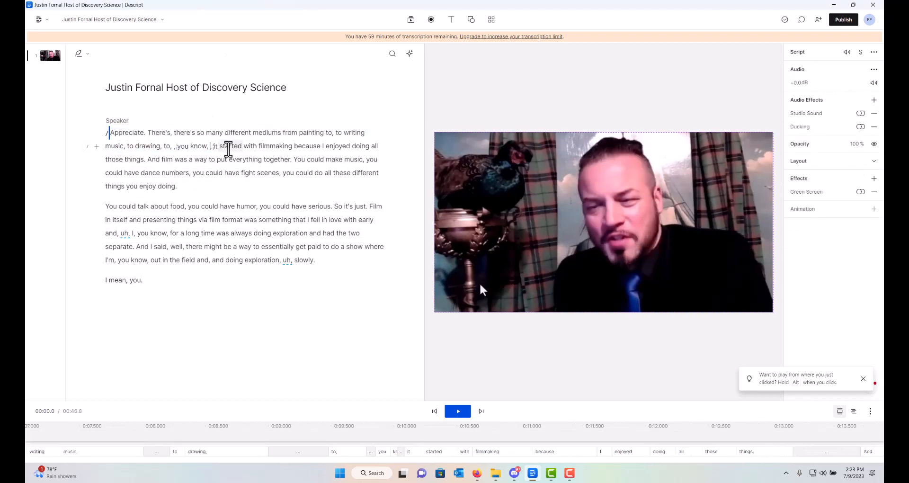
key("BackSpace")
key("BackSpace")
key("BackSpace")
key("BackSpace")
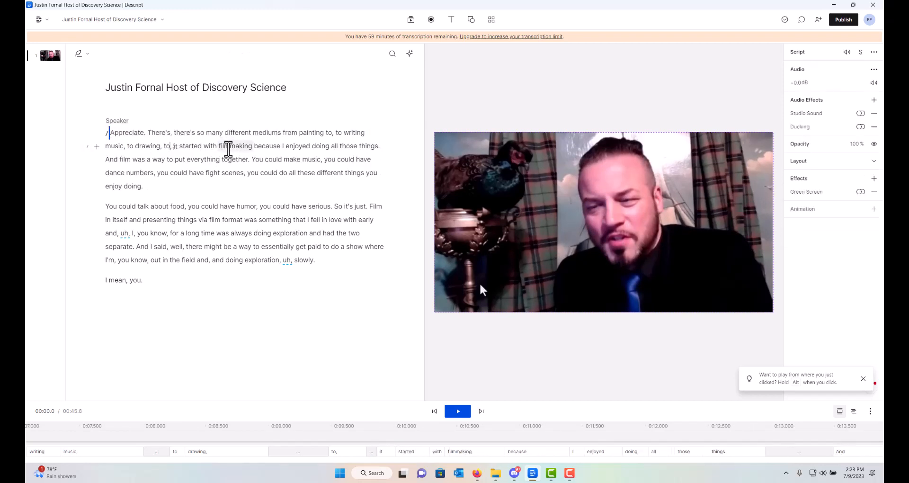
key("BackSpace")
key("BackSpace")
key("BackSpace")
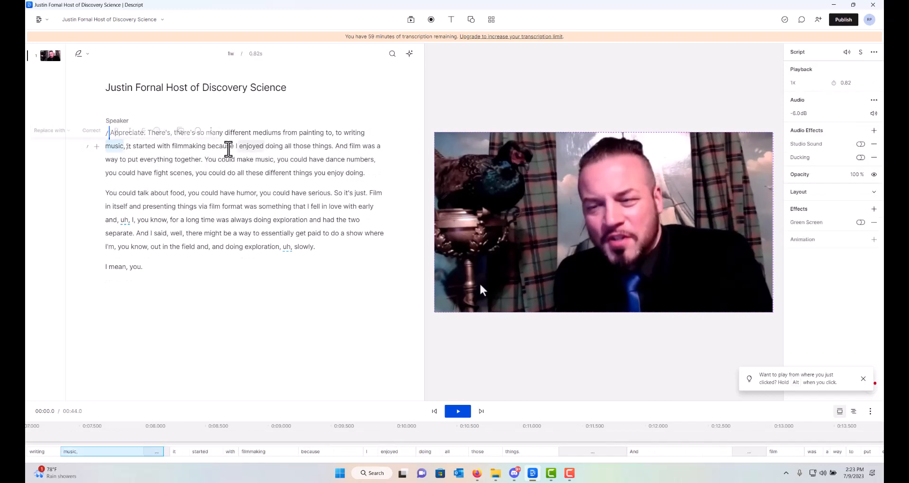
key("BackSpace")
key("BackSpace")
key("BackSpace")
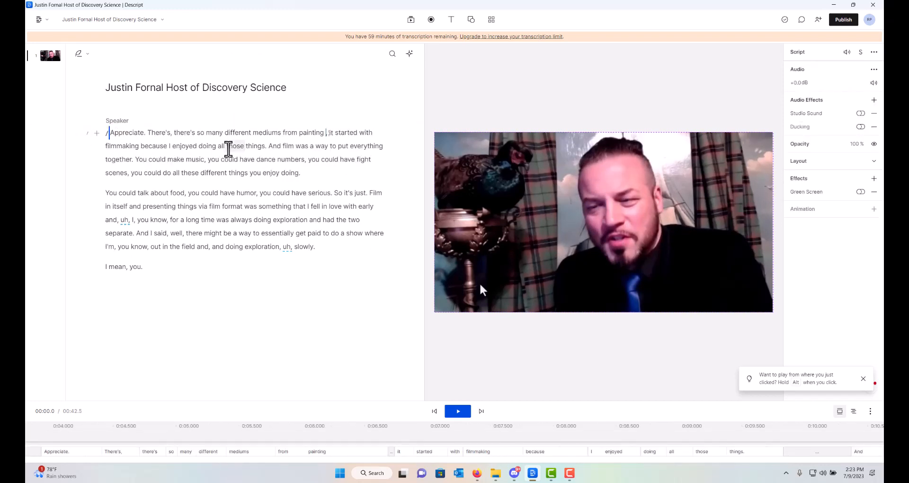
key("BackSpace")
key("BackSpace")
key("BackSpace")
key("BackSpace")
key("BackSpace")
key("BackSpace")
key("BackSpace")
key("BackSpace")
key("BackSpace")
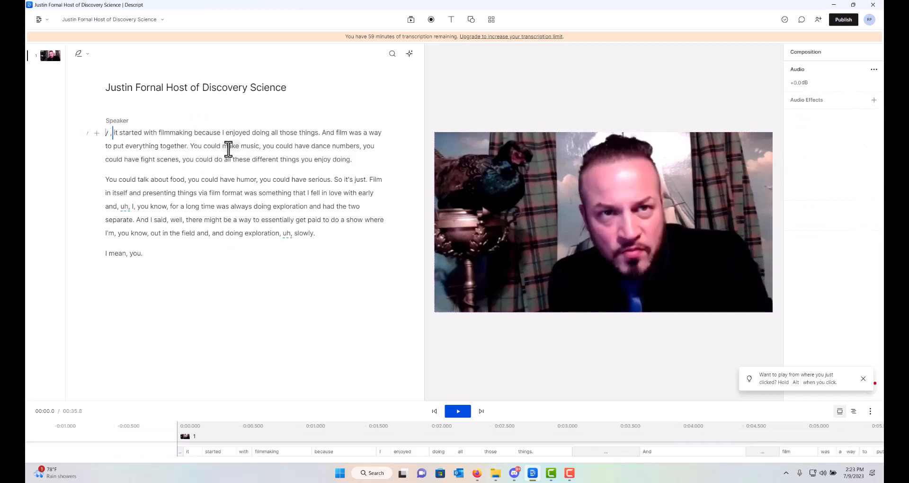
key("BackSpace")
key("BackSpace")
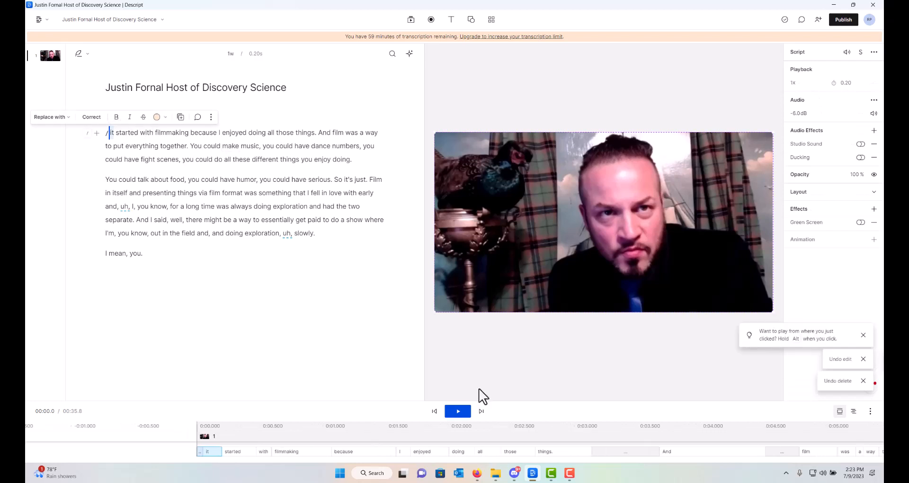
left_click(459, 412)
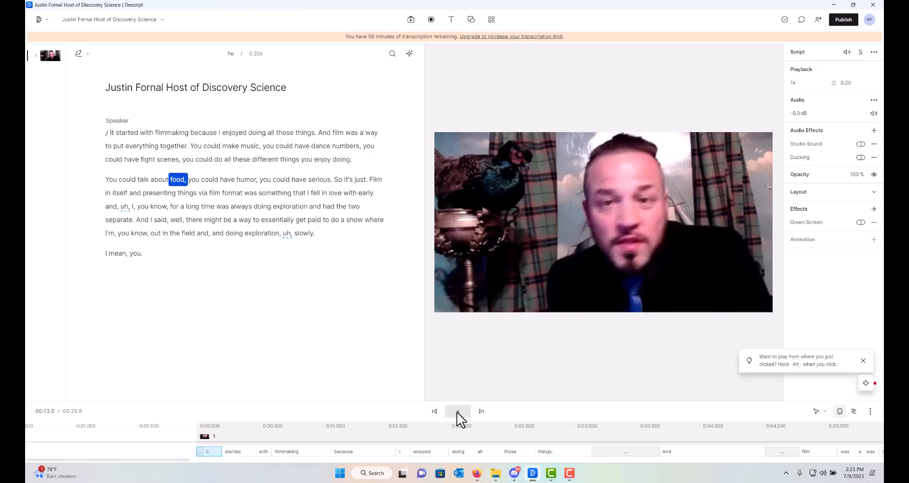
left_click(457, 412)
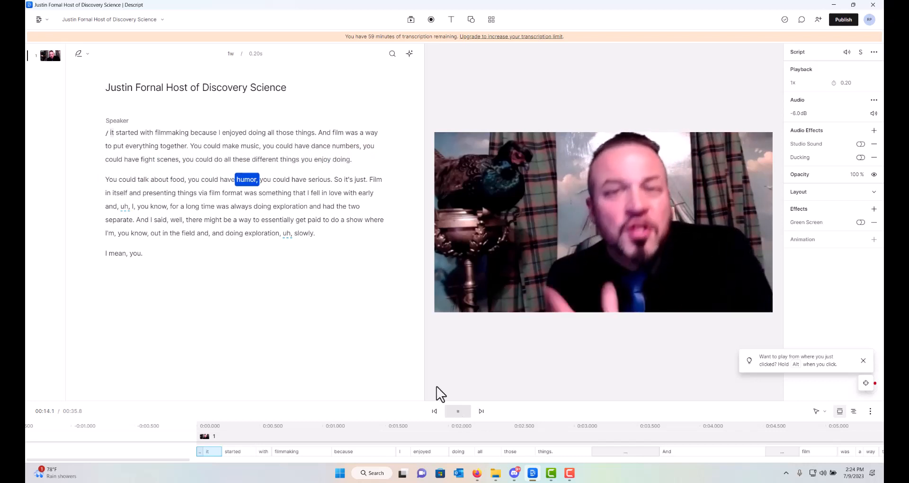
Insert scene breaks in the script directly before the words "music", "food", "humor" and "filmmaking"
left_click(242, 147)
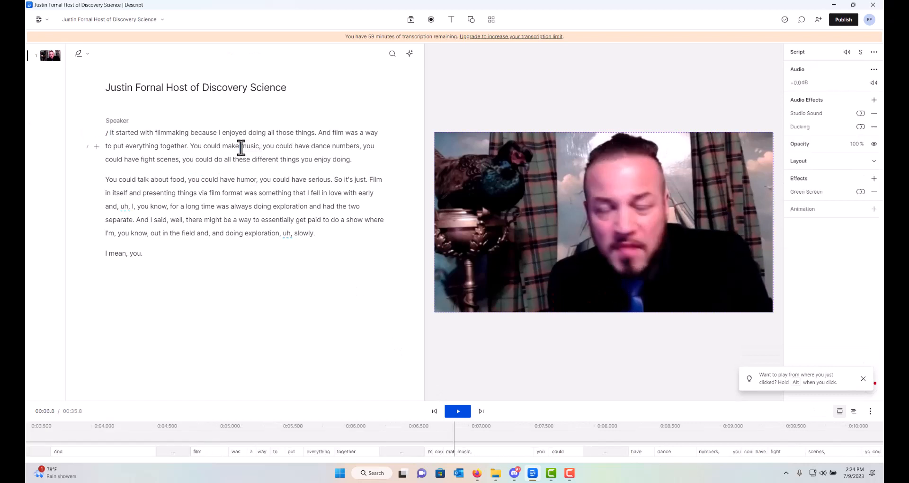
key("slash")
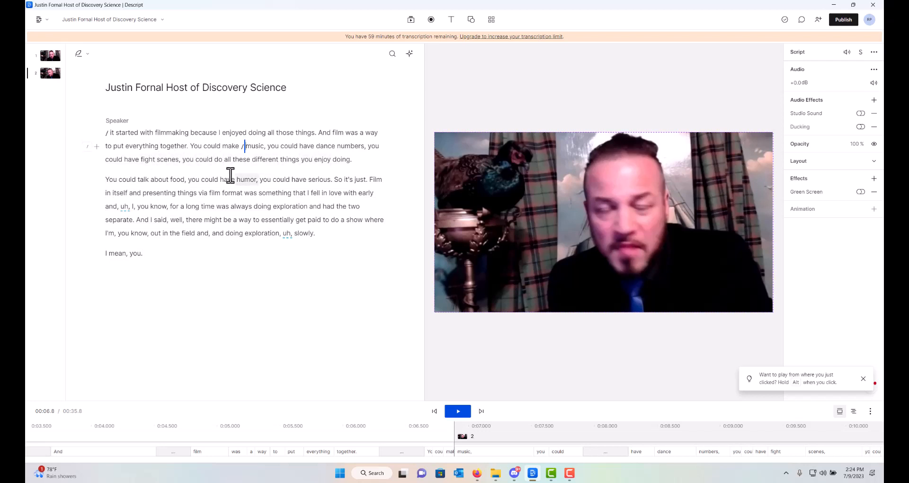
left_click(171, 179)
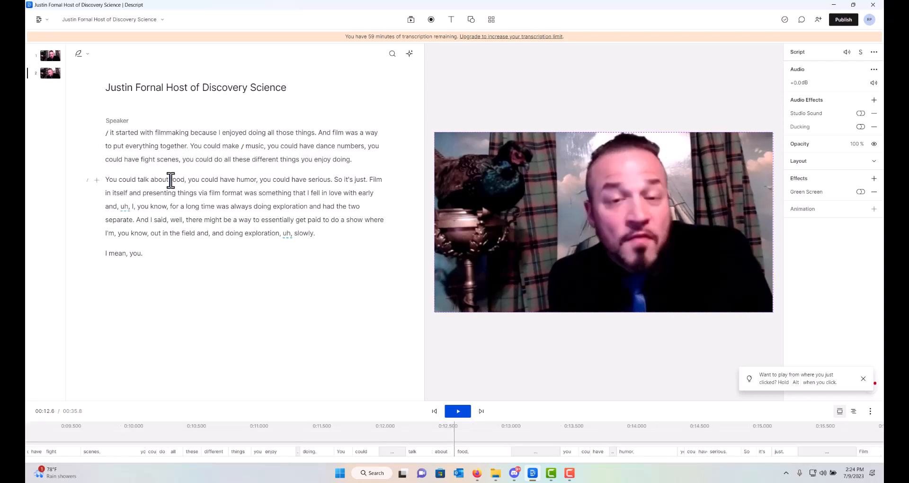
key("slash")
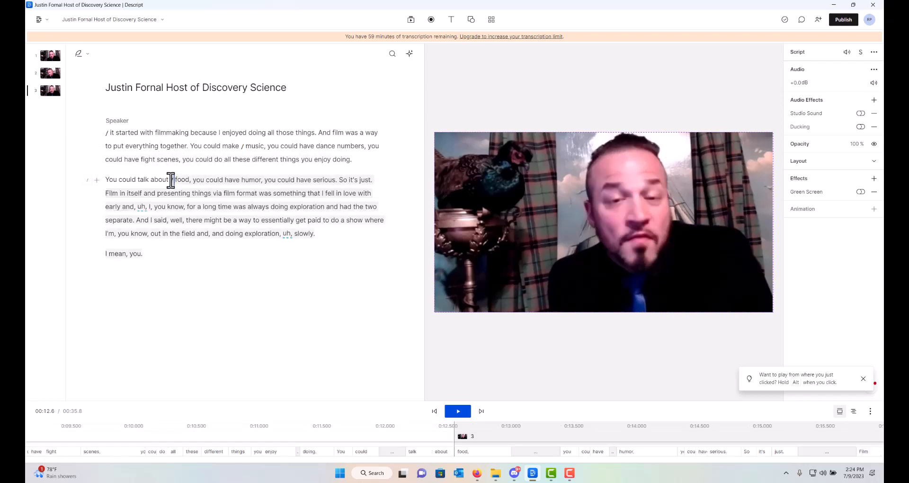
left_click(240, 180)
key("slash")
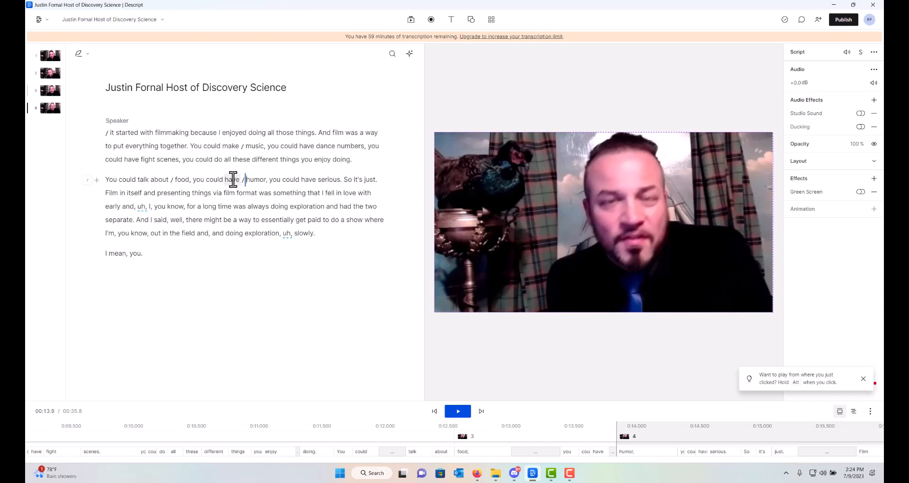
left_click(154, 133)
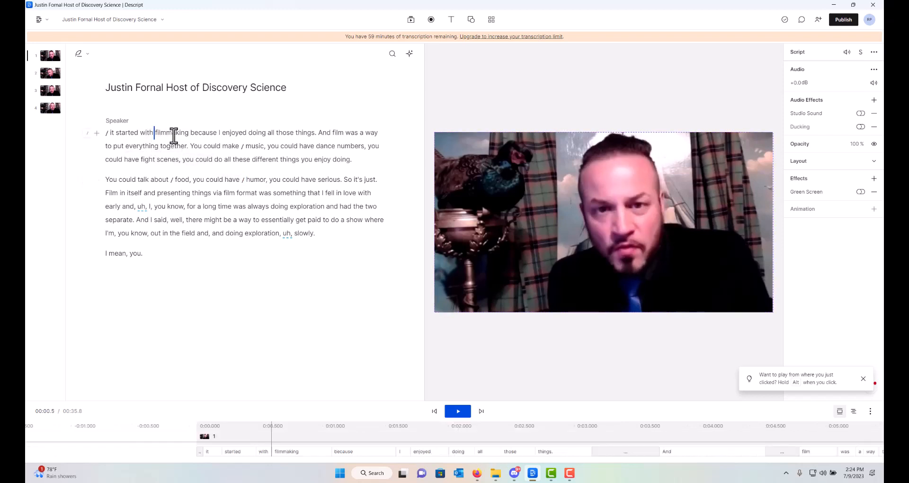
key("slash")
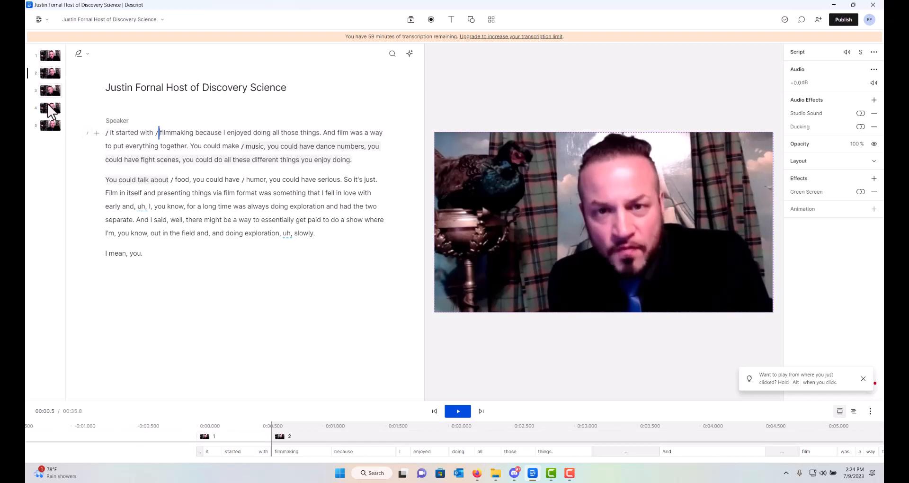
Add the stock video of a cameraman filming, found with "film", to the "filmmaking" scene and extend it to the frame's left edge
left_click(157, 133)
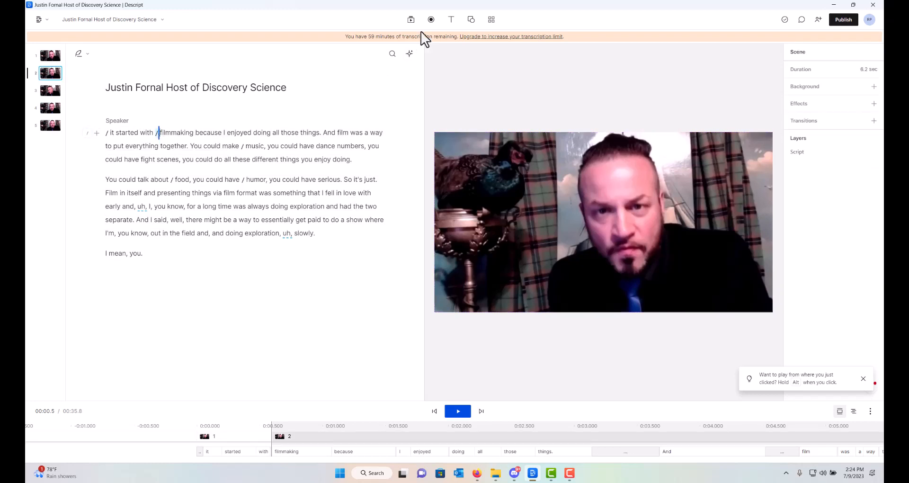
left_click(411, 20)
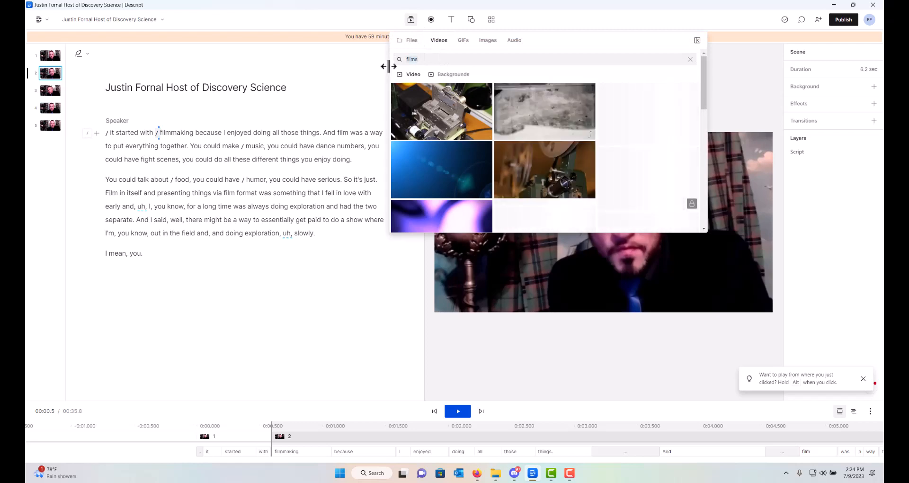
type("fil")
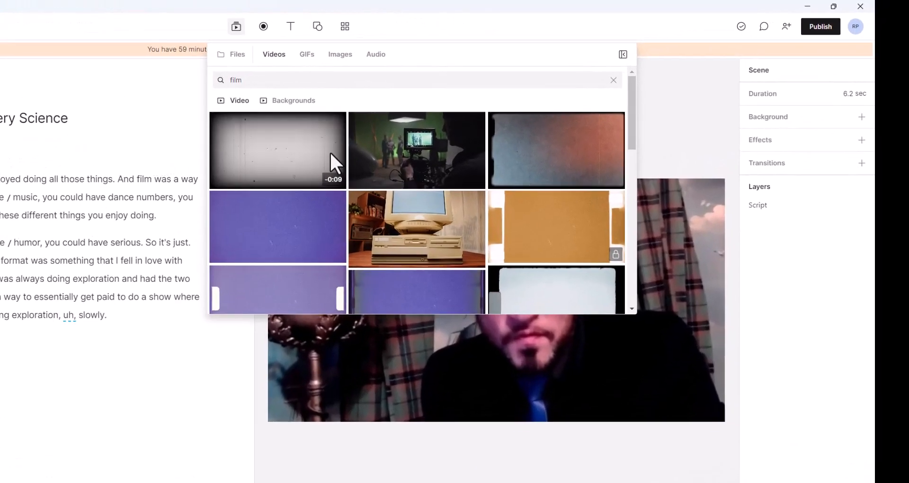
left_click(486, 129)
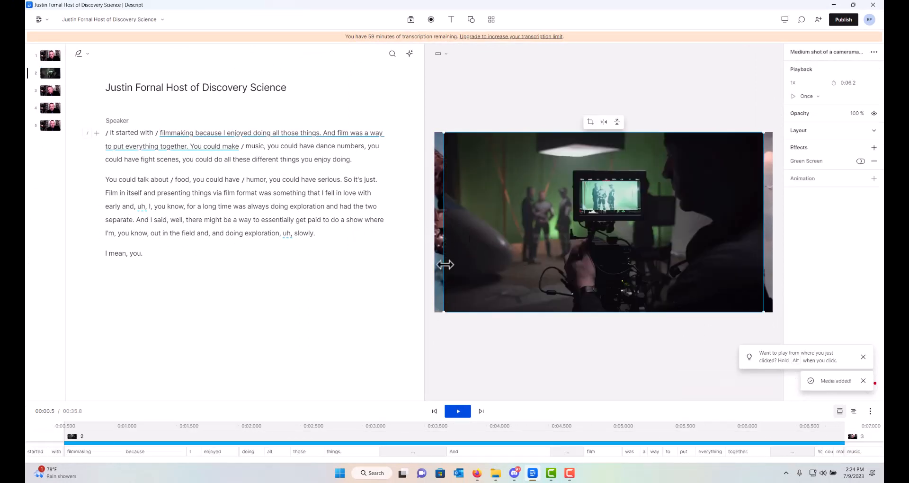
left_click_drag(442, 249, 435, 246)
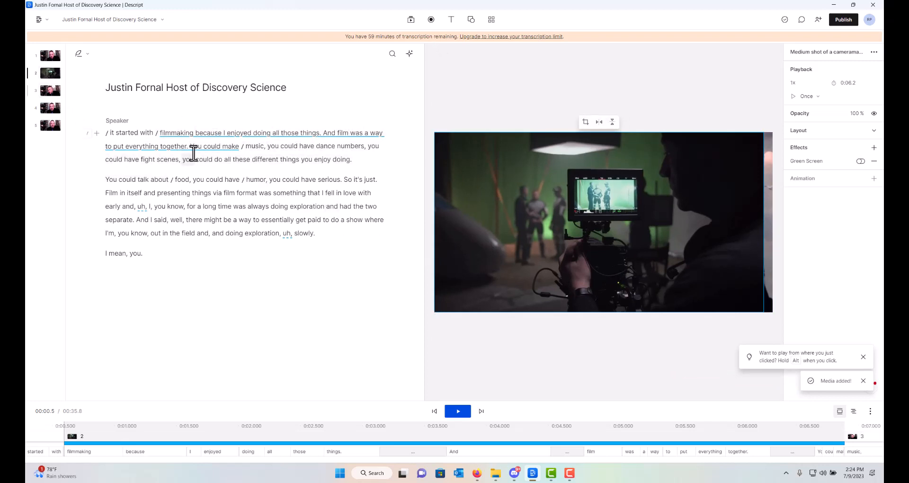
Search the stock videos for "music" and add the wide-angle mixing console clip to the scene starting at "music"
left_click(245, 146)
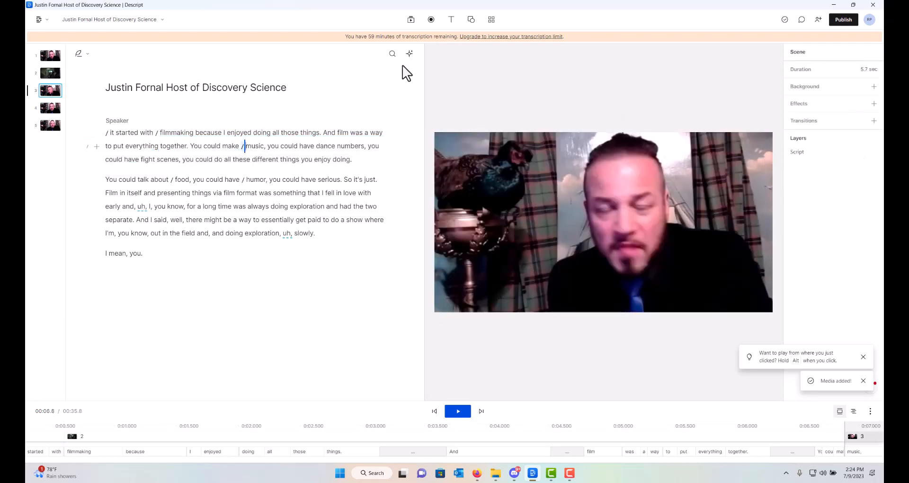
left_click(411, 21)
type("film")
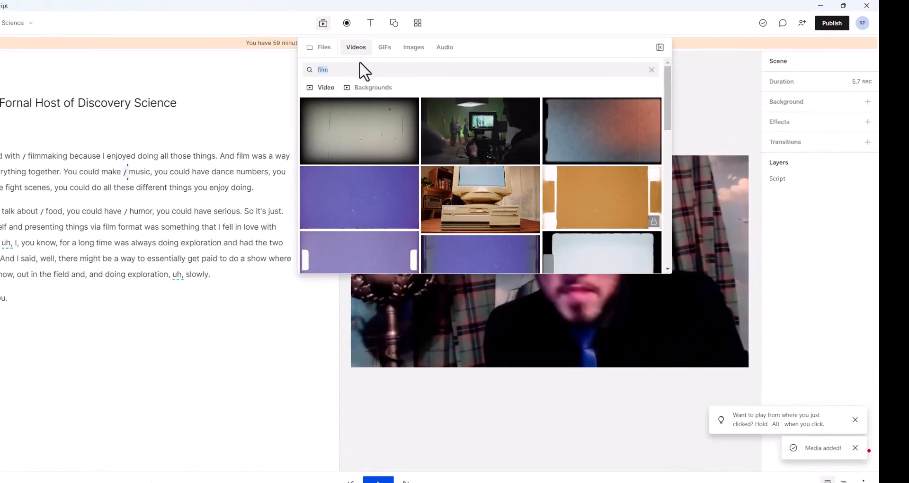
type("m")
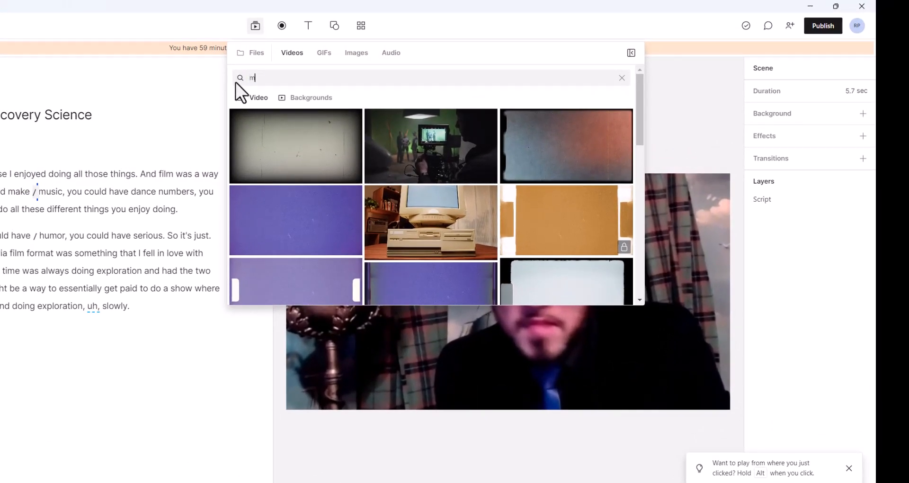
type("suic")
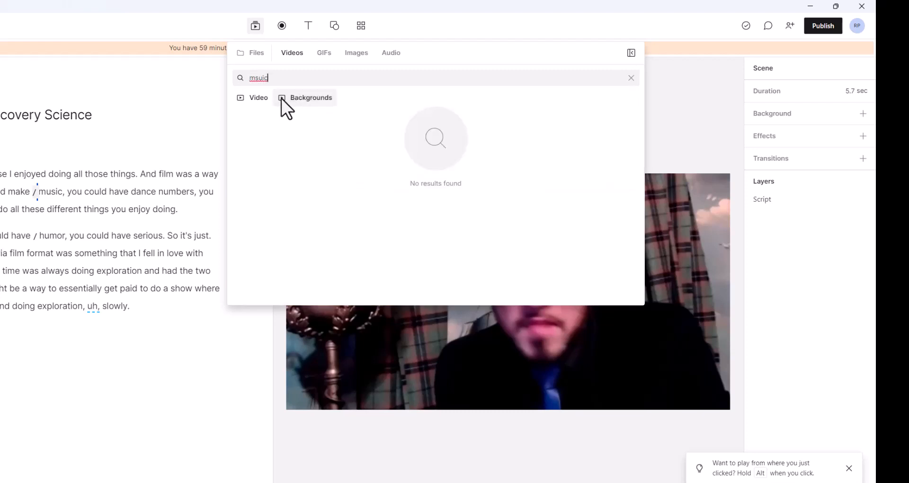
key("BackSpace")
key("BackSpace")
key("BackSpace")
key("BackSpace")
type("usic")
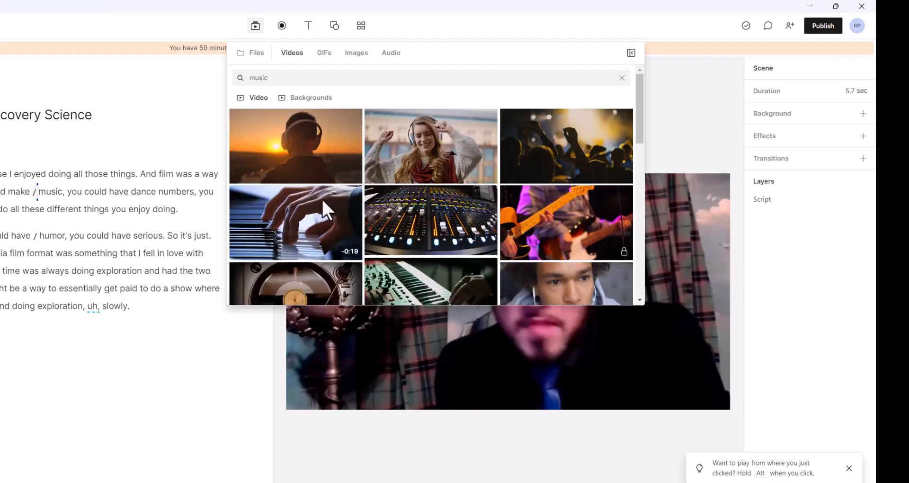
left_click(403, 205)
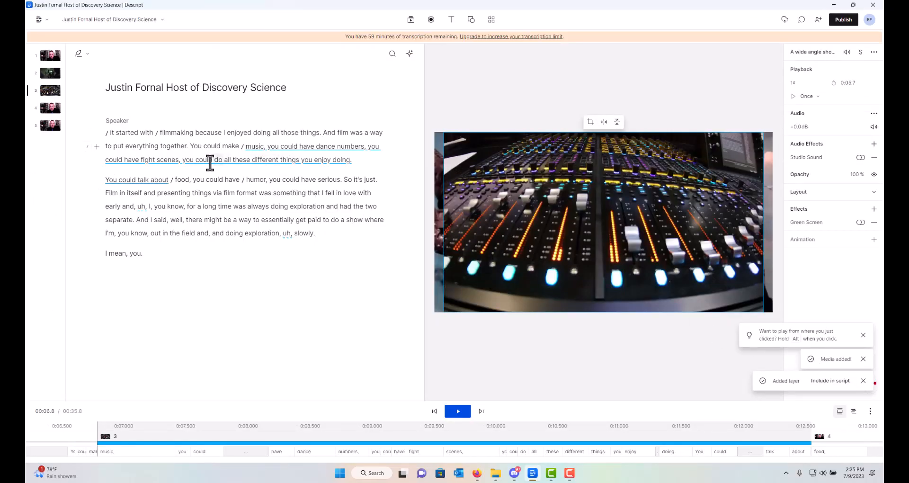
Add the stock video of assorted dishes in bowls, found with "food", to the scene starting at "food" and play the video from its start
left_click(174, 179)
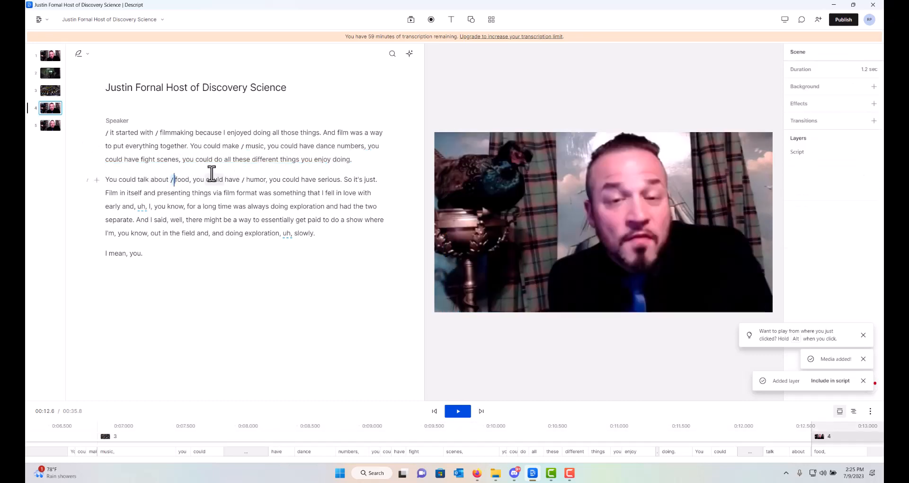
left_click(411, 19)
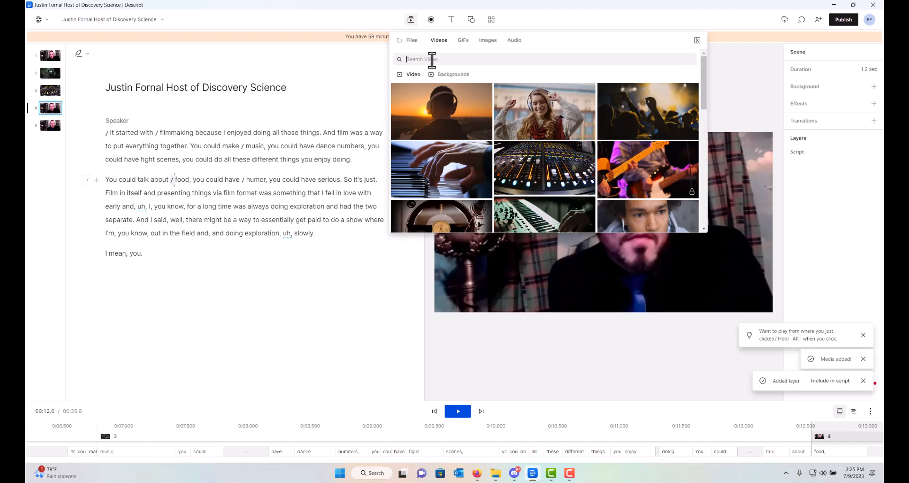
type("food")
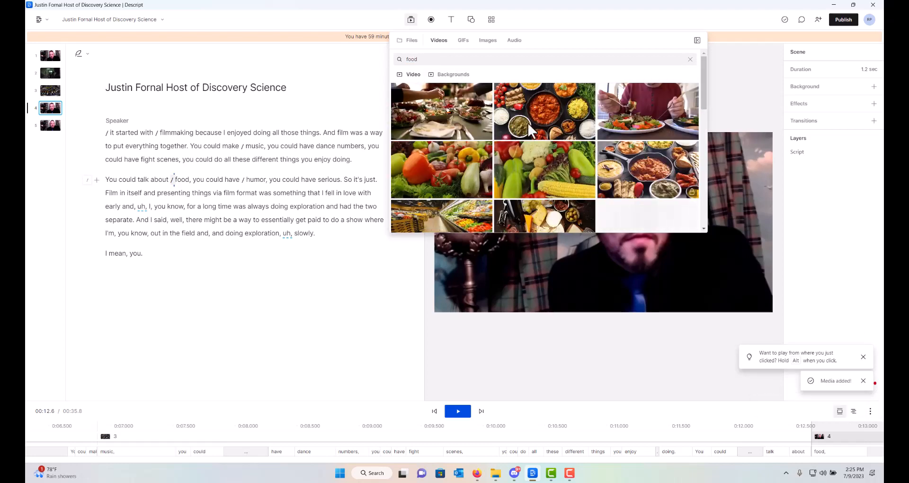
left_click(529, 128)
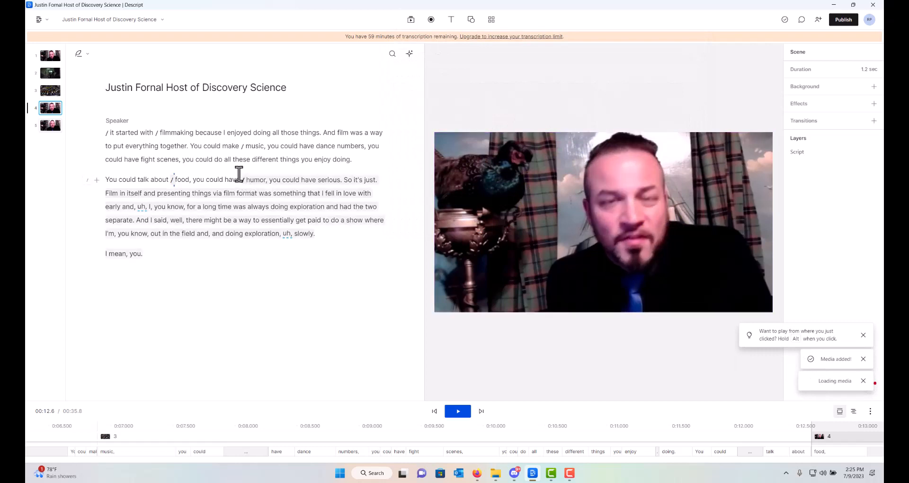
left_click(108, 135)
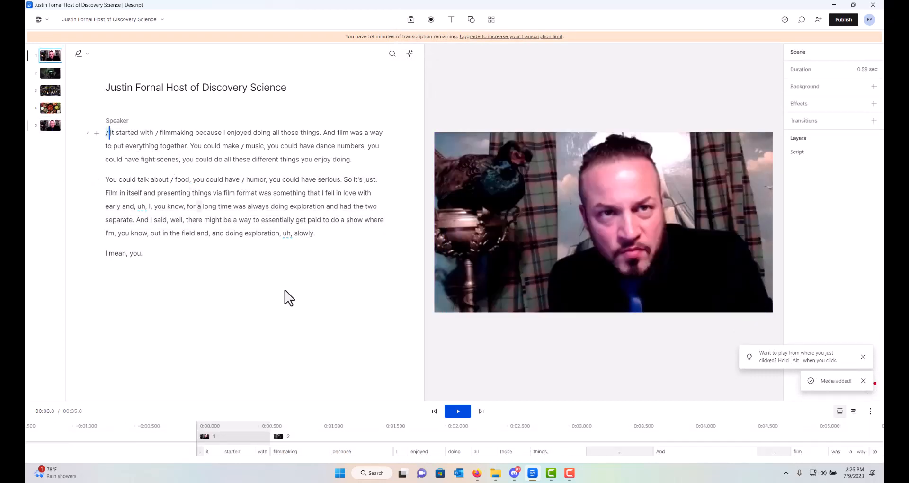
left_click(459, 412)
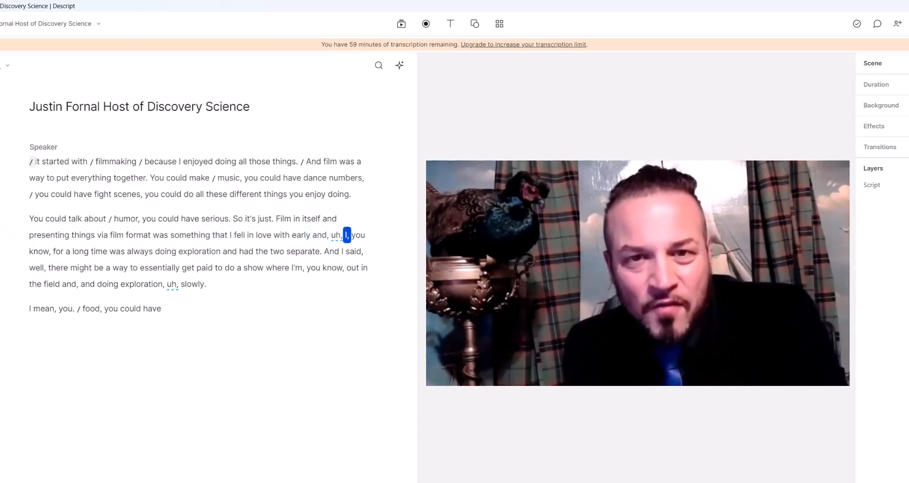
Remove every "um, uh..." filler word from the script together with its media, and play back the edited video
left_click(332, 240)
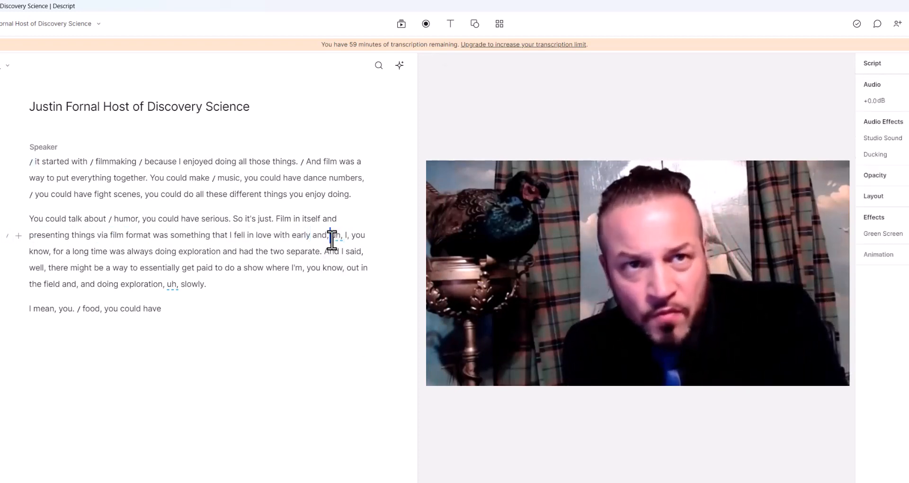
left_click(173, 286)
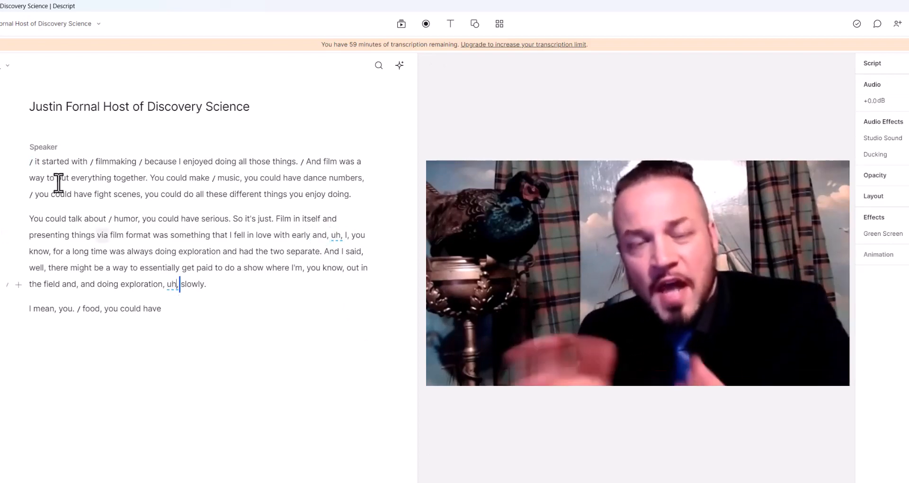
left_click(40, 19)
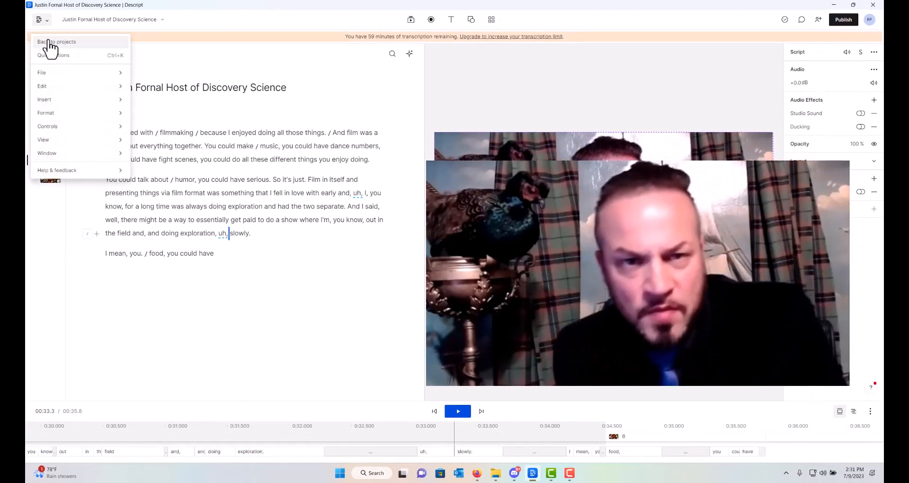
mouse_move(57, 86)
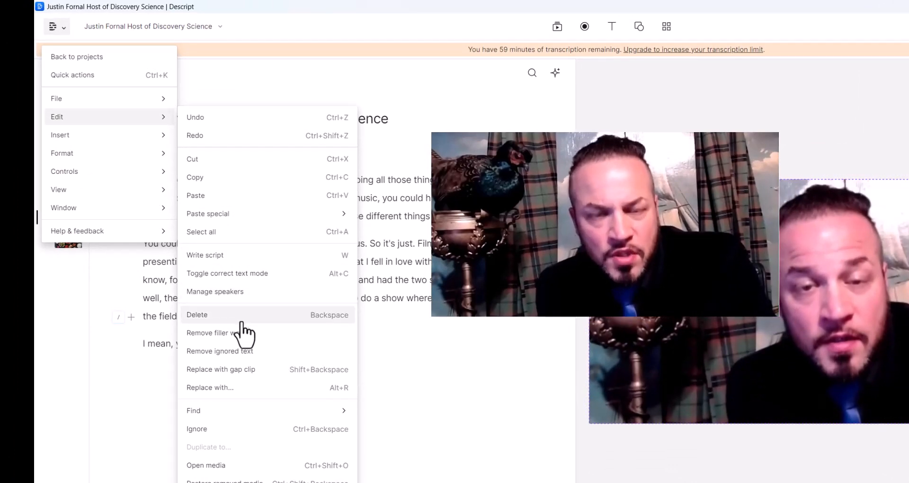
left_click(239, 331)
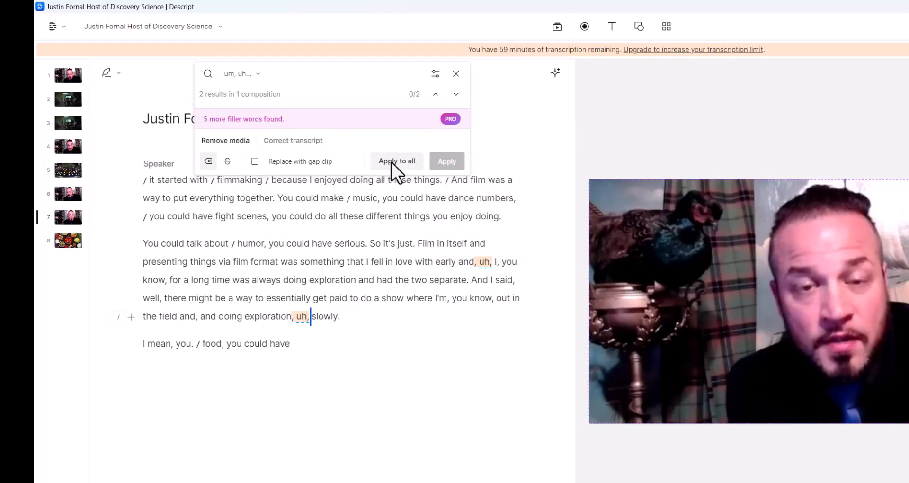
left_click(396, 161)
left_click(612, 482)
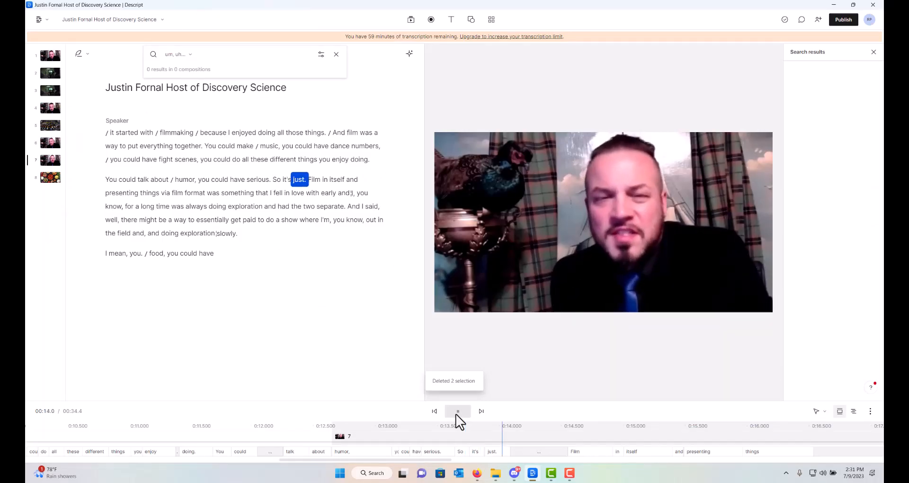